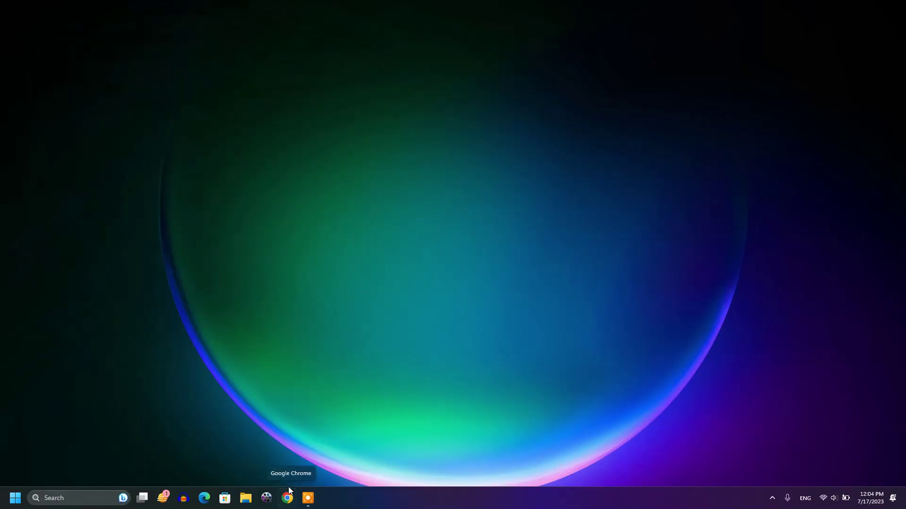
Launch Chrome with the first profile, maximize it, and search Google for 'magiceraser'
left_click(287, 496)
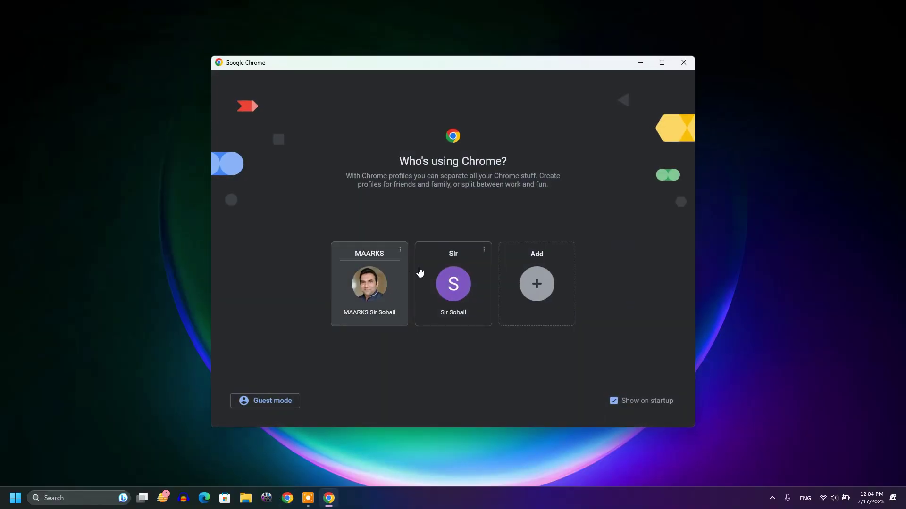
left_click(384, 286)
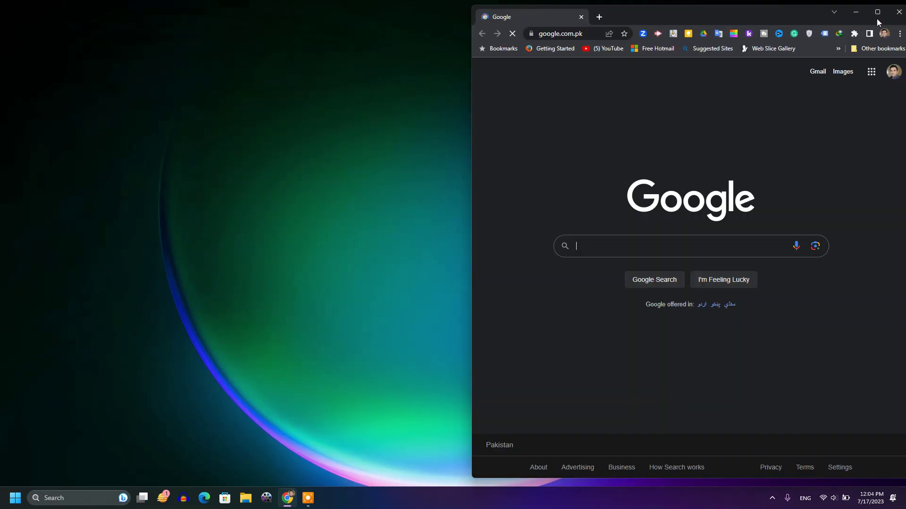
left_click(876, 13)
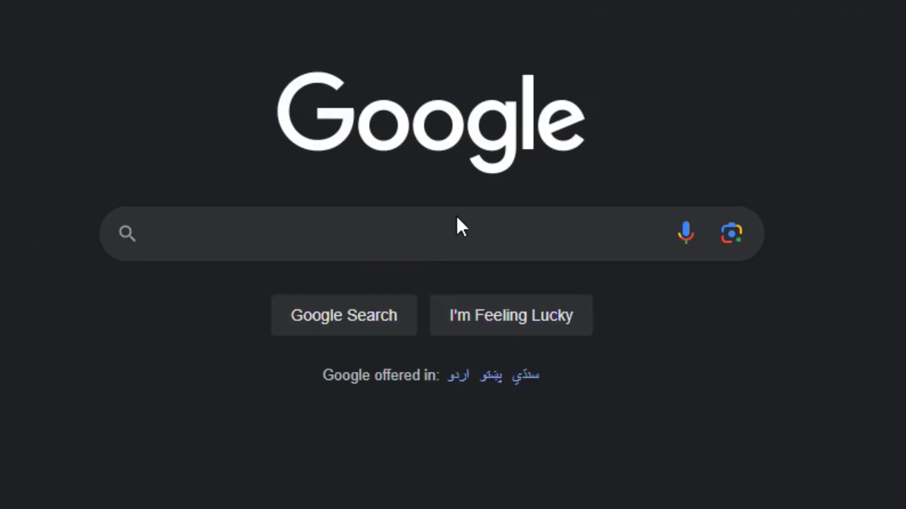
type("magic")
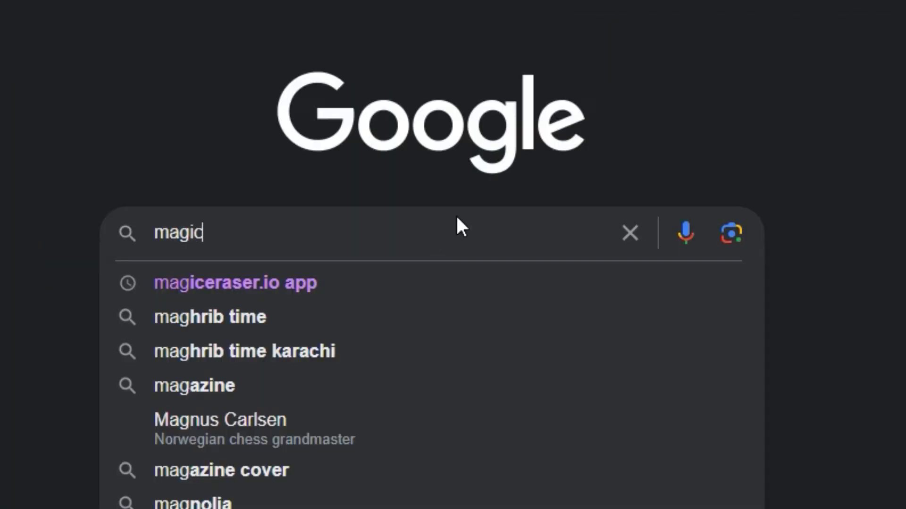
type("erase")
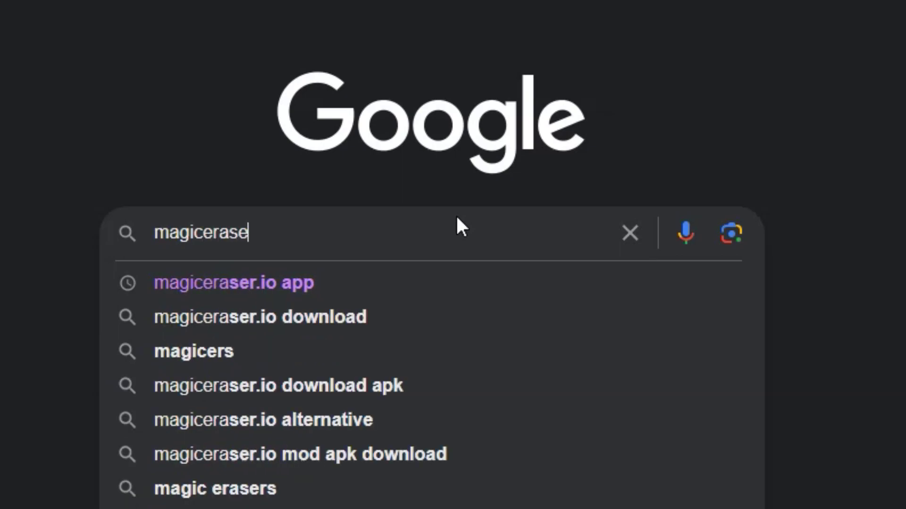
type("r")
mouse_move(517, 284)
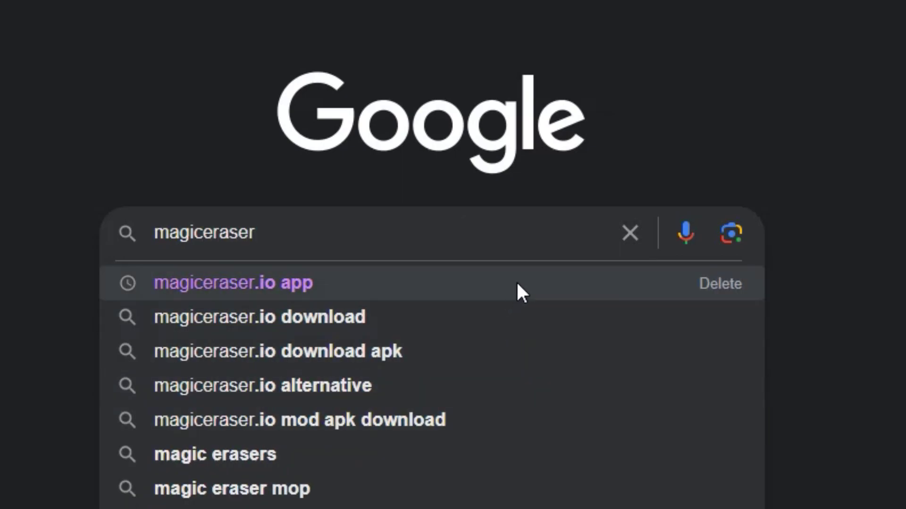
key("Return")
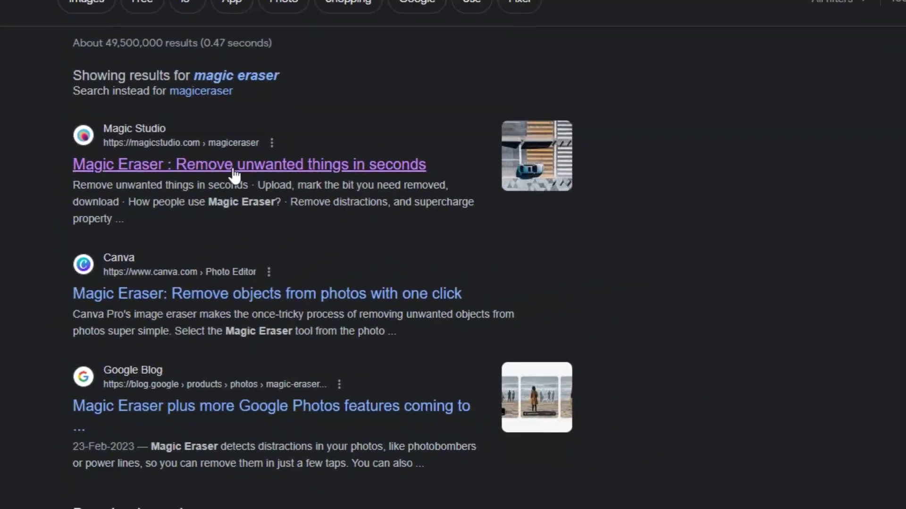
Go to the Magic Studio Magic Eraser page and load the red Coca-Cola can sample photo
left_click(207, 204)
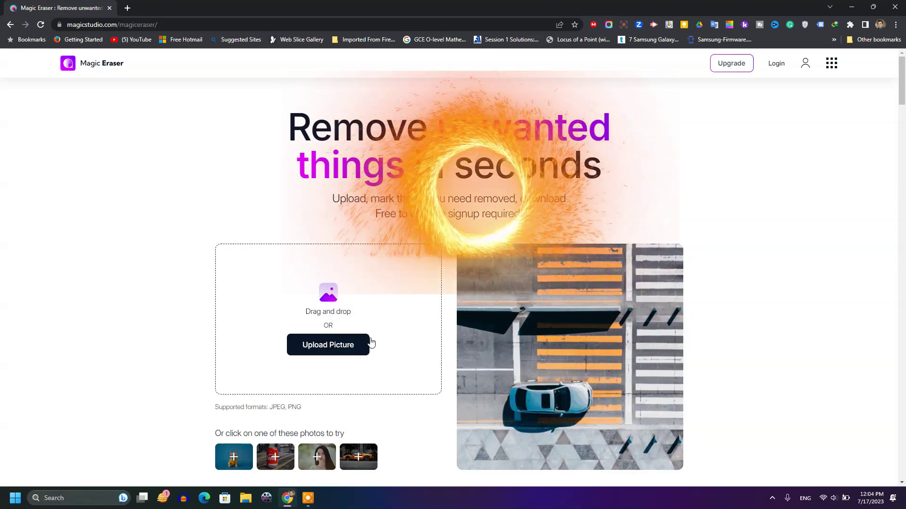
scroll(340, 344, "down", 3)
scroll(292, 378, "down", 2)
scroll(246, 412, "up", 3)
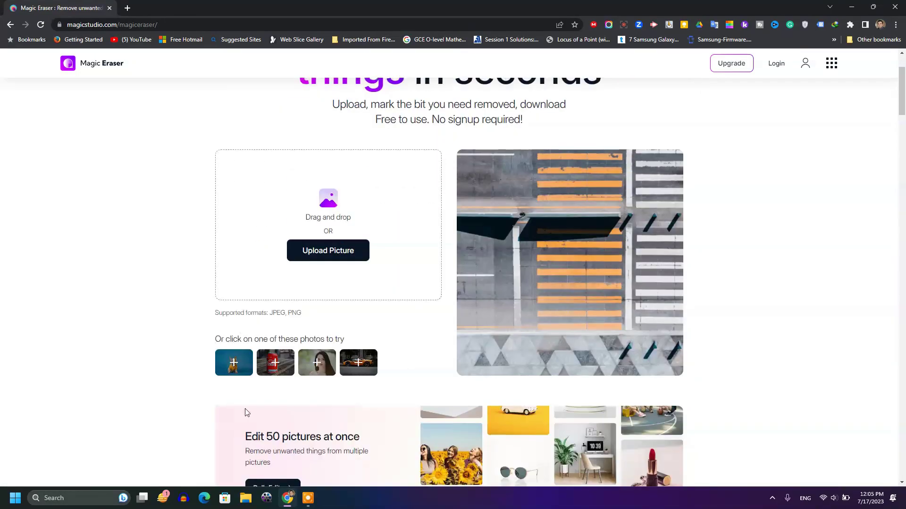
left_click(260, 374)
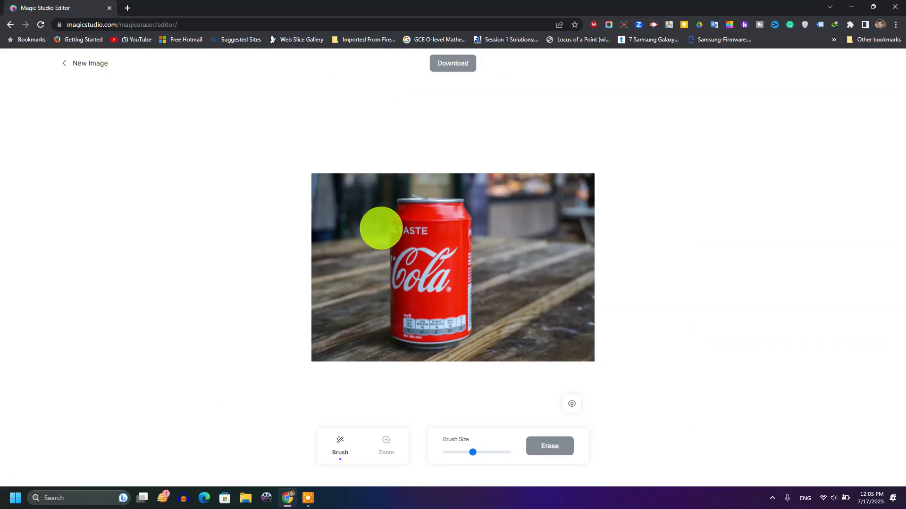
Brush over the whole Coca-Cola can, erase it, and close the translation popup
mouse_move(409, 207)
left_mouse_down()
mouse_move(456, 333)
mouse_move(408, 240)
mouse_move(557, 444)
left_mouse_up()
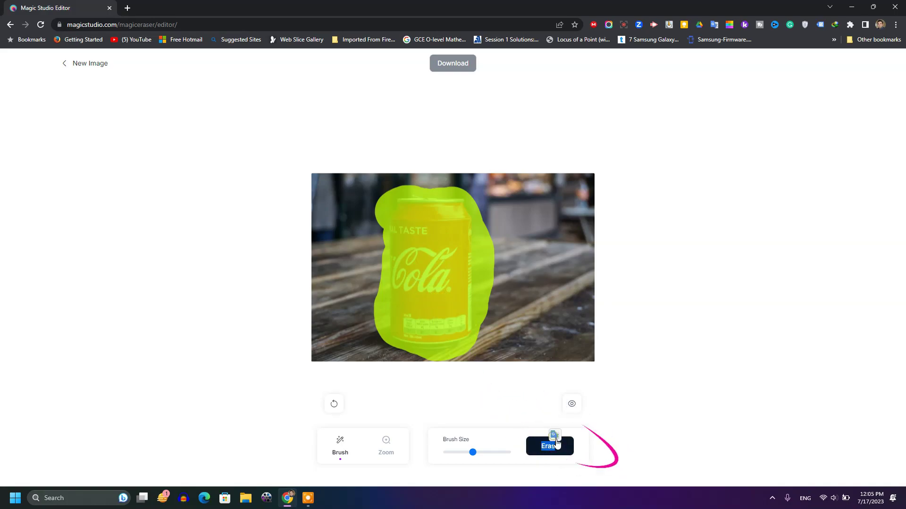
left_click(559, 443)
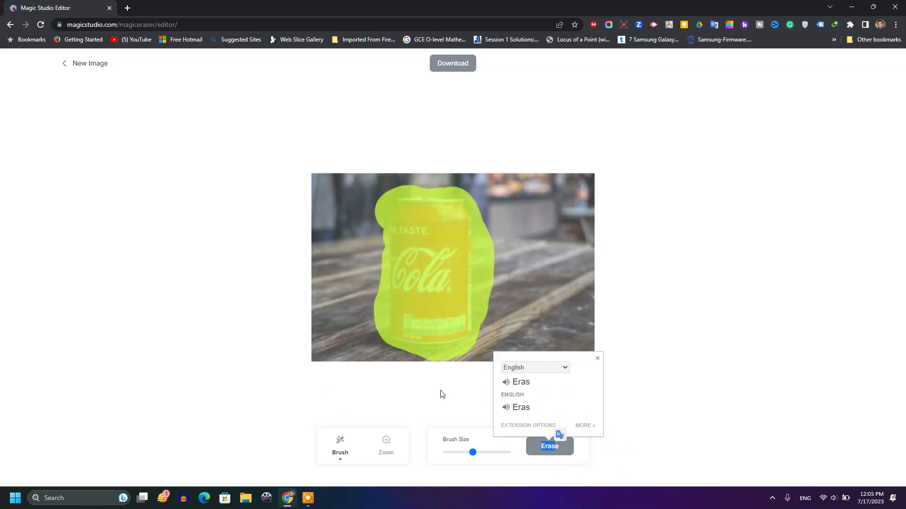
left_click(228, 364)
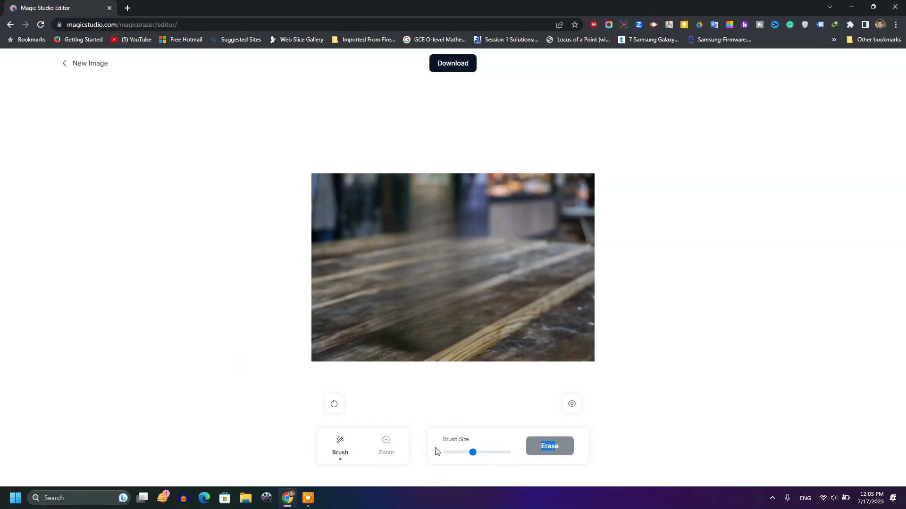
Open and dismiss the browser context menu on the image twice
right_click(338, 385)
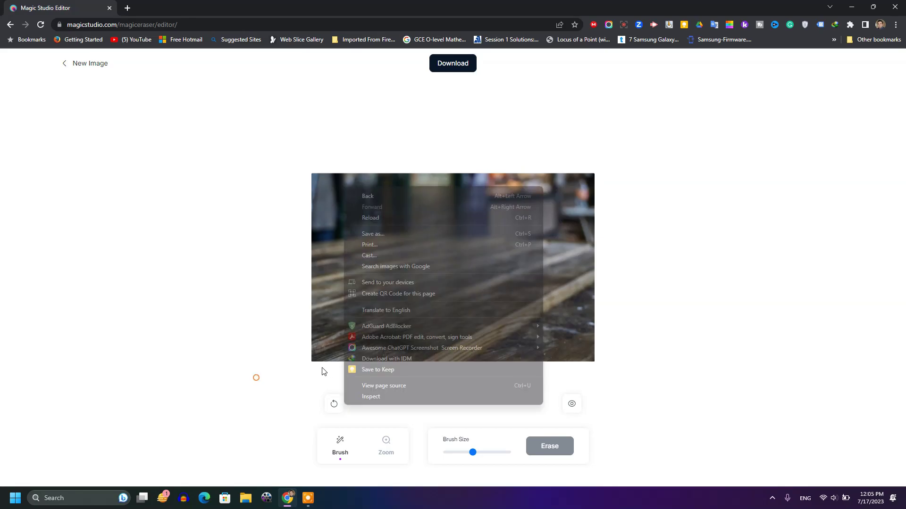
left_click(318, 371)
right_click(292, 396)
left_click(261, 396)
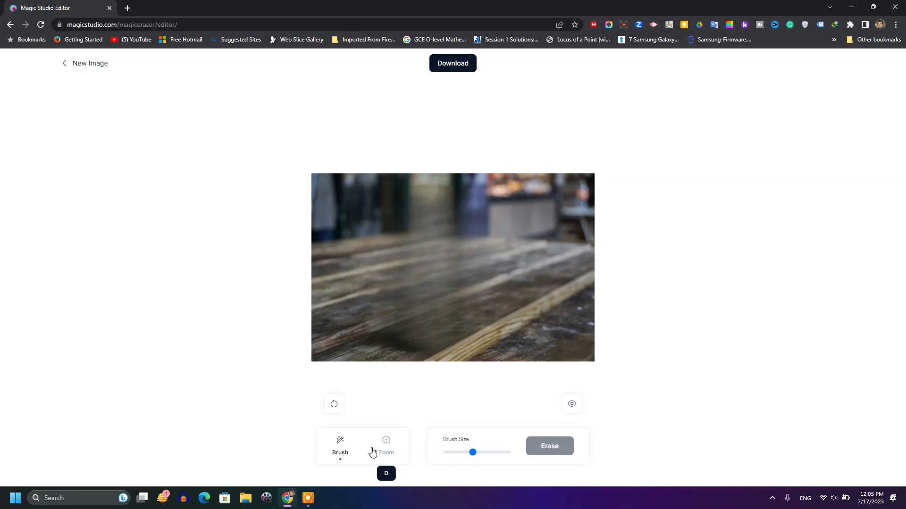
Zoom the table photo, return to the Brush tool with a larger brush, then start a new image
scroll(461, 350, "up", 2)
scroll(457, 344, "up", 1)
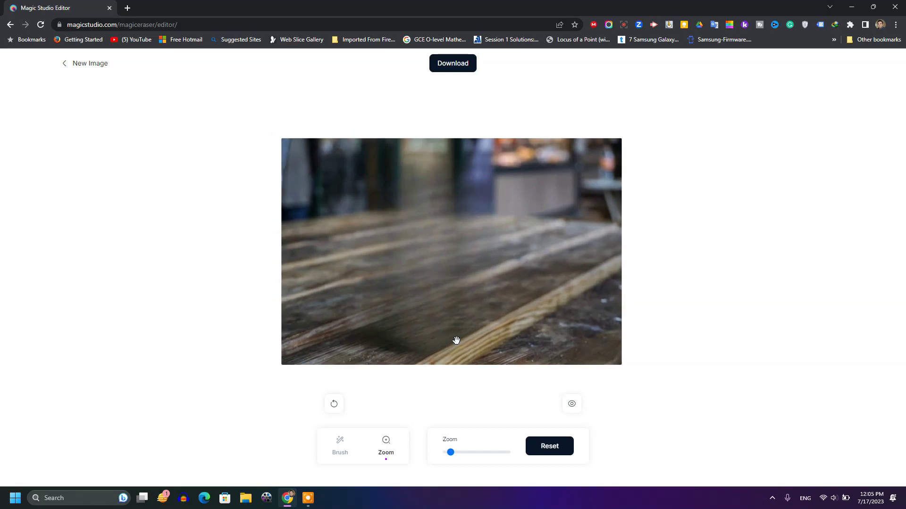
scroll(455, 340, "up", 2)
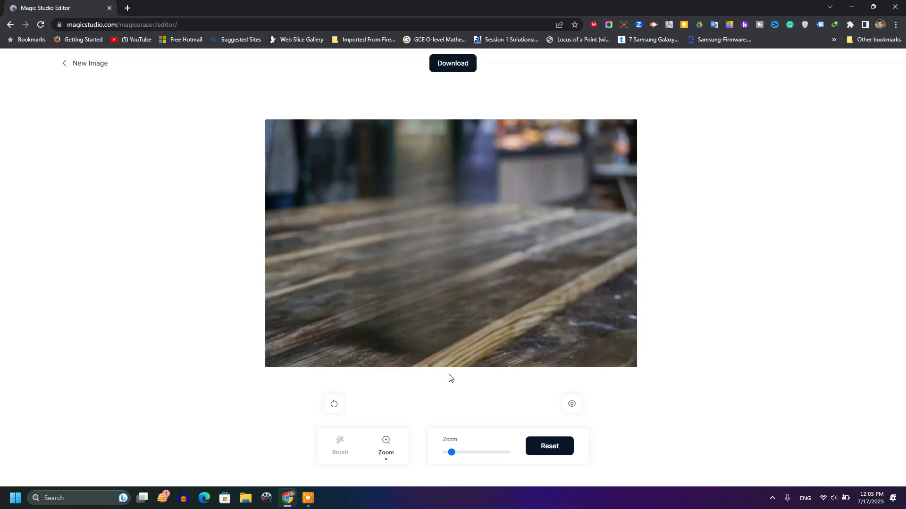
left_click(357, 452)
left_click(503, 446)
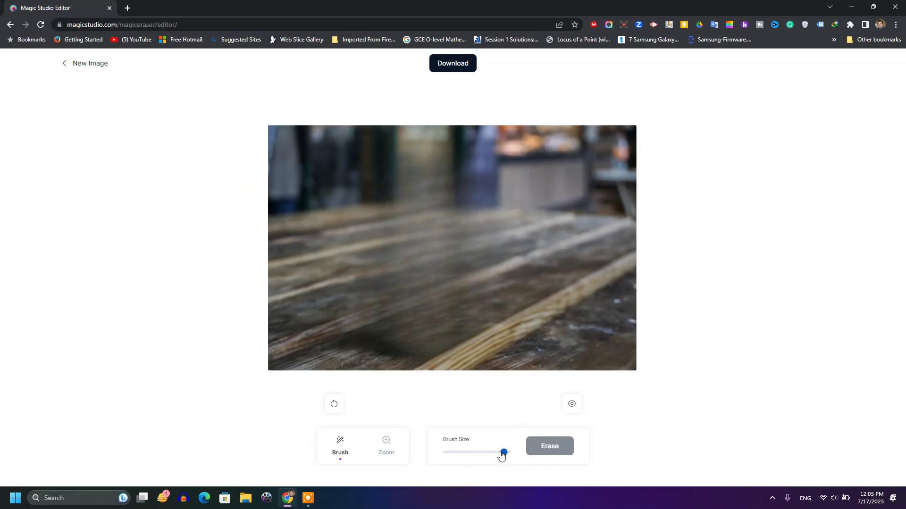
left_click(64, 66)
Load the bulldog sample, erase and undo the dog, then erase the shirt logo
scroll(278, 331, "down", 4)
left_click(243, 272)
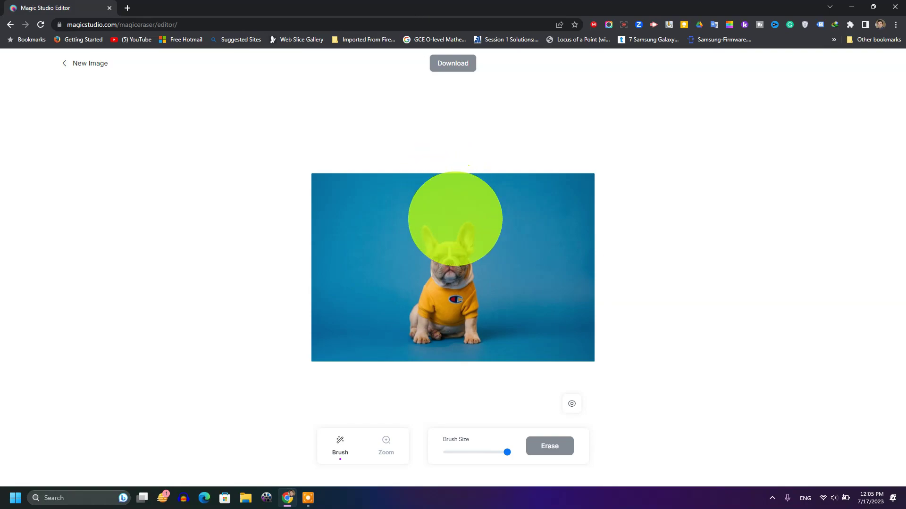
left_click_drag(452, 248, 446, 315)
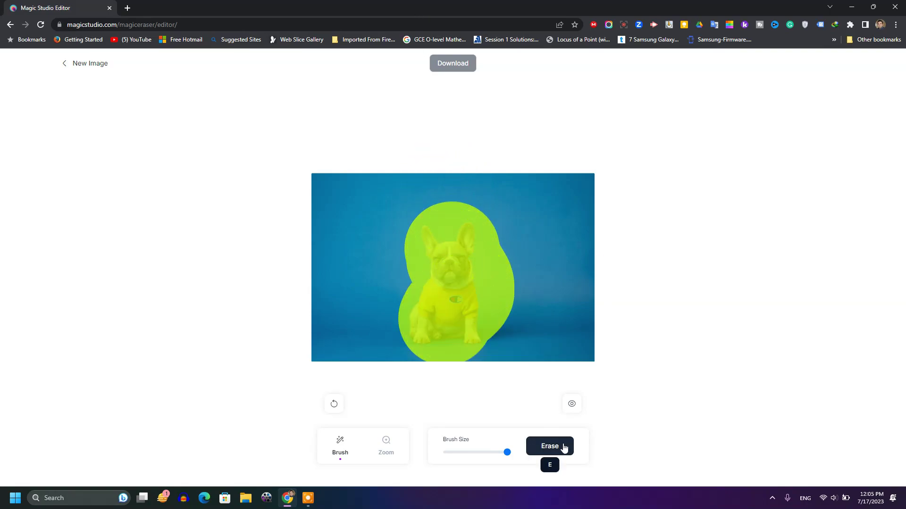
left_click(564, 447)
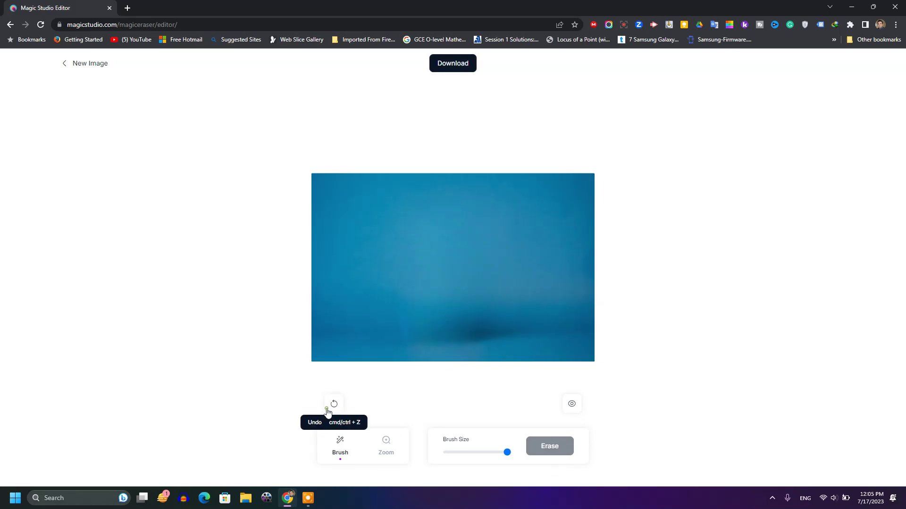
left_click(329, 410)
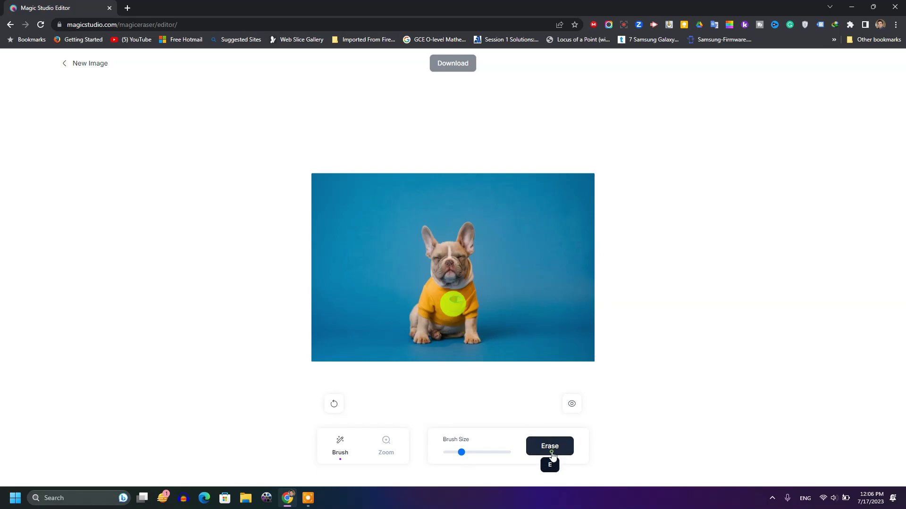
left_click(552, 453)
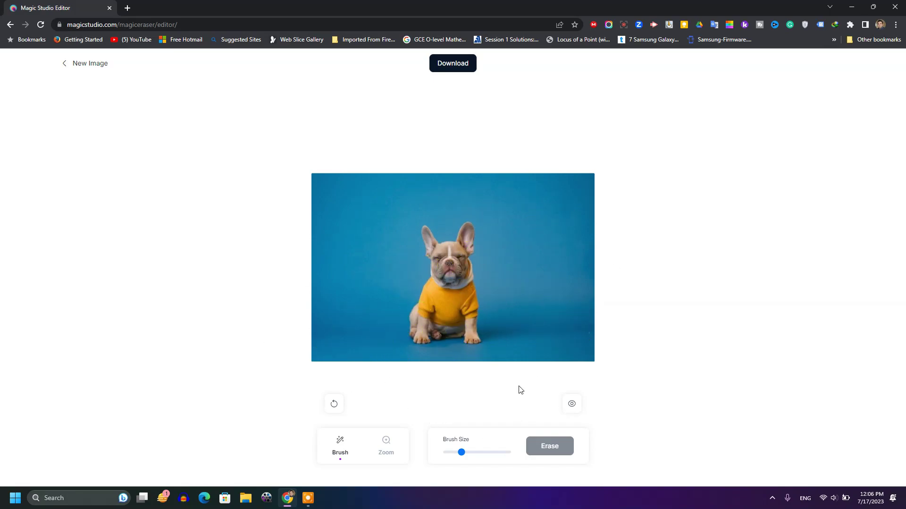
Start a new image and upload download.jpeg from the 'to upload' folder
left_click(64, 68)
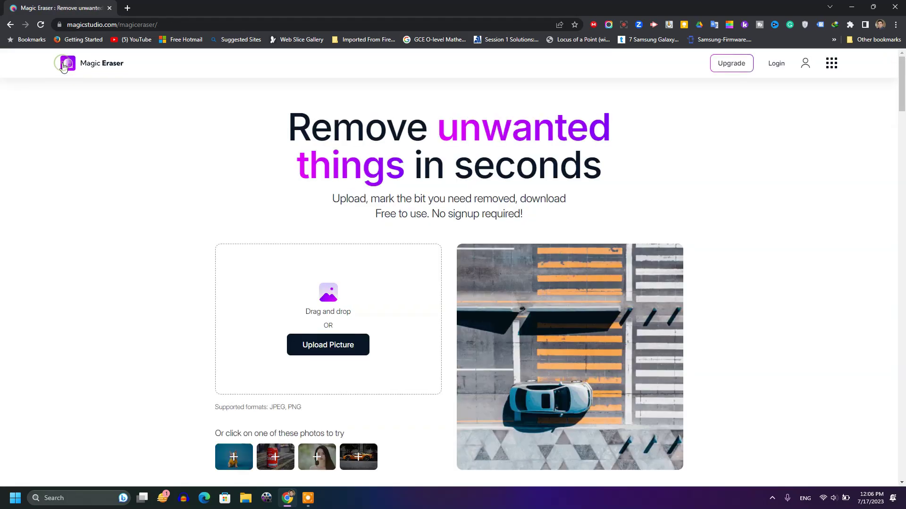
scroll(425, 306, "down", 3)
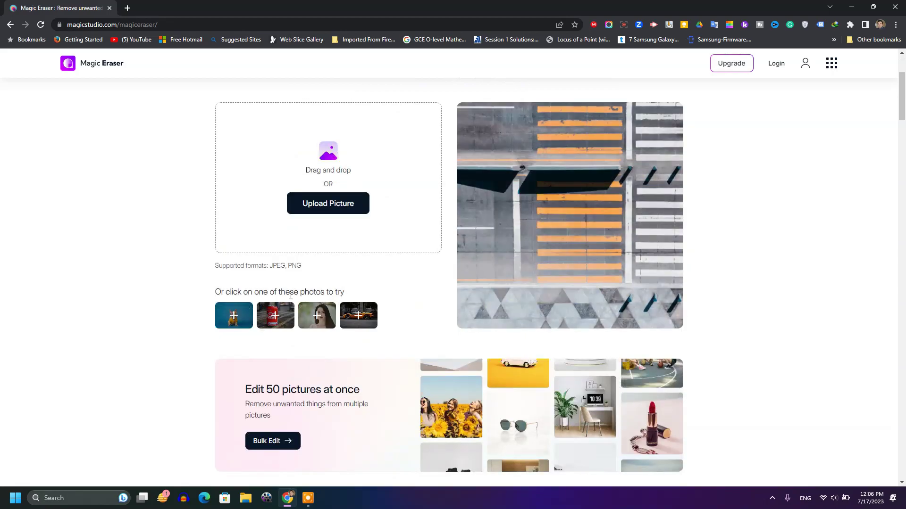
scroll(274, 253, "up", 2)
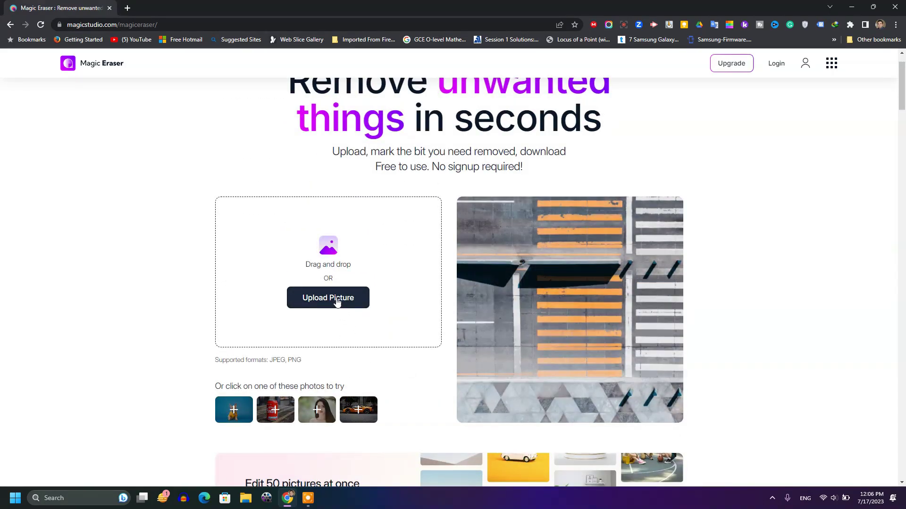
left_click(336, 299)
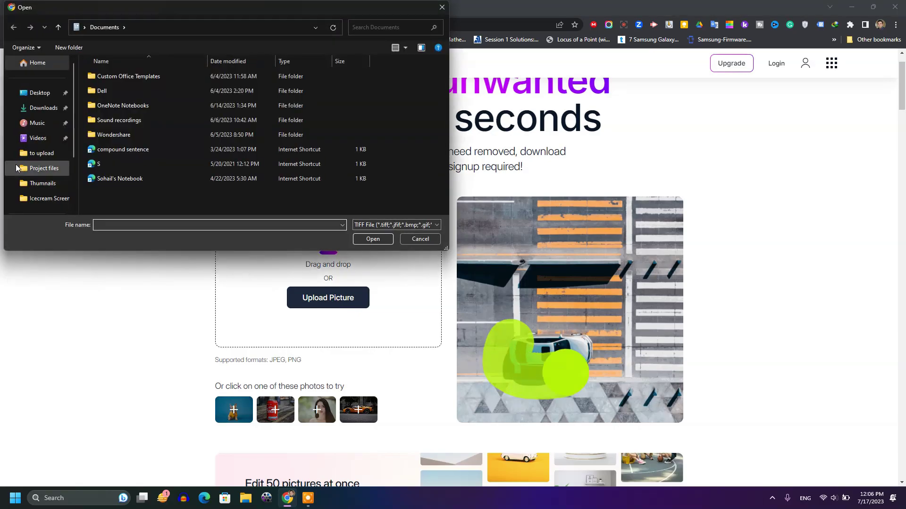
left_click(28, 145)
left_click(28, 153)
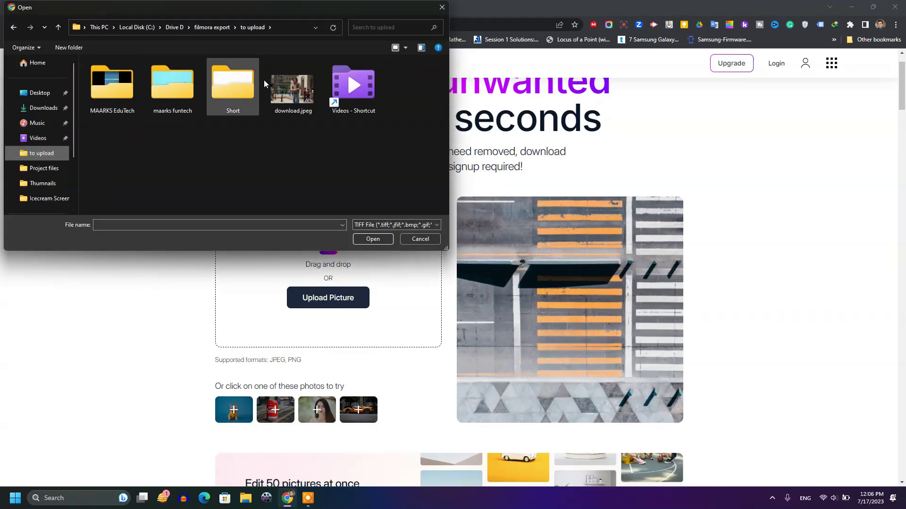
mouse_move(293, 87)
left_mouse_down()
mouse_move(305, 426)
mouse_move(321, 326)
left_mouse_up()
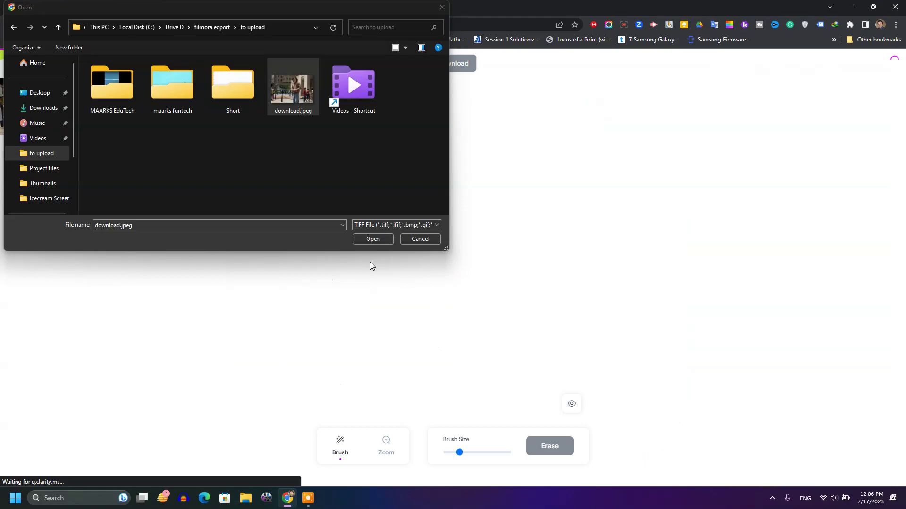
left_click(420, 239)
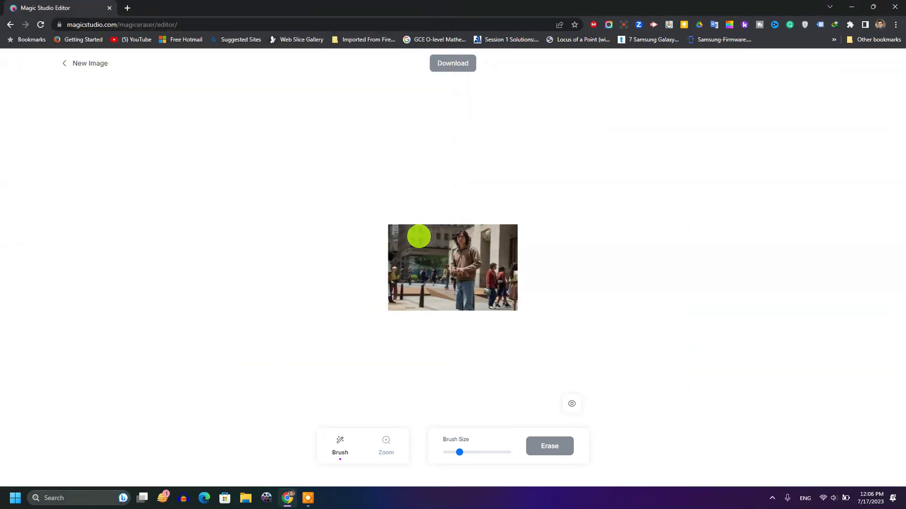
Zoom around the street photo, then erase the masked pedestrians on the right side
left_click(376, 441)
scroll(433, 376, "up", 2)
scroll(433, 376, "down", 2)
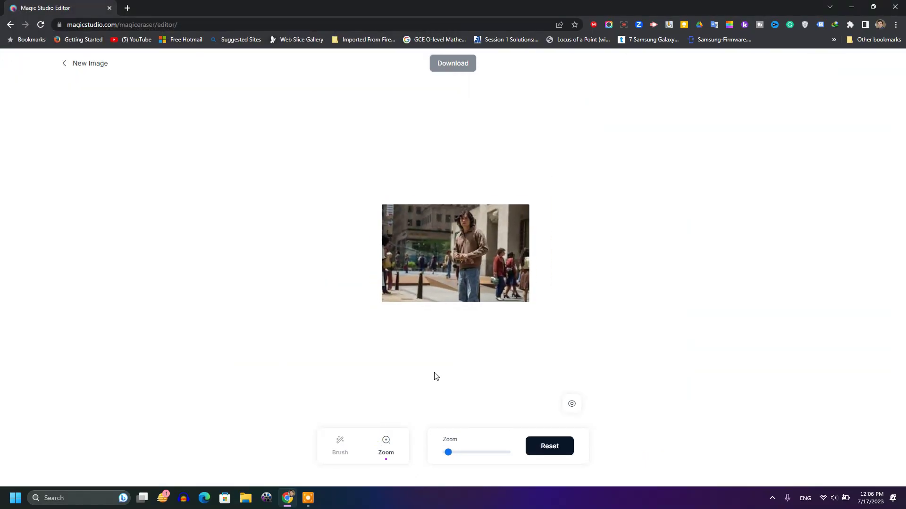
scroll(436, 376, "down", 1)
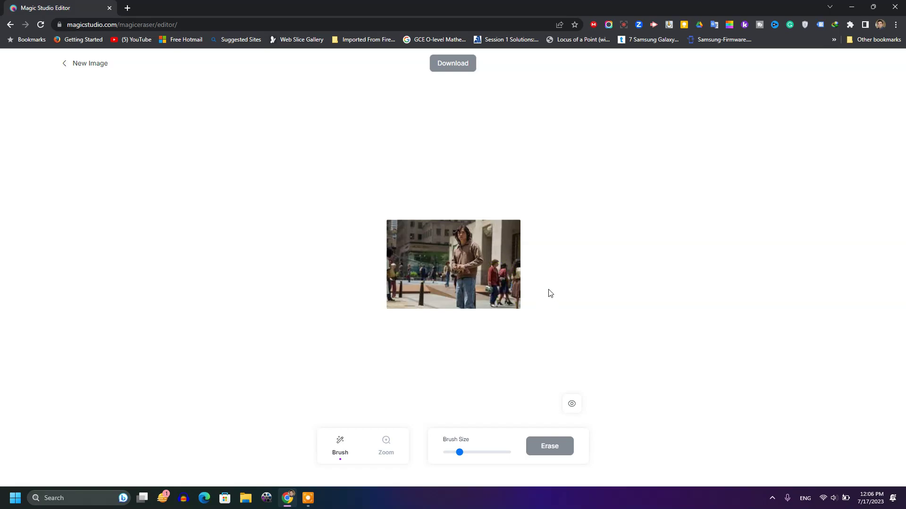
scroll(505, 329, "up", 3)
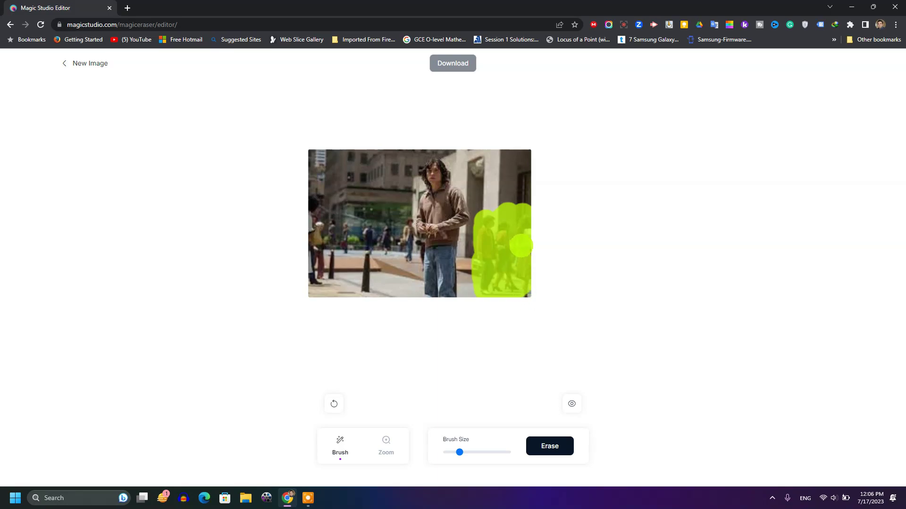
right_click(548, 447)
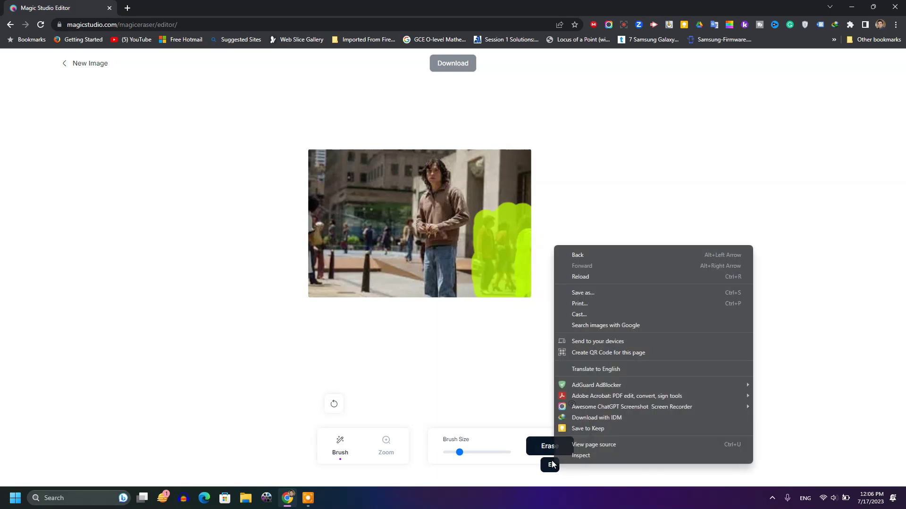
left_click(548, 447)
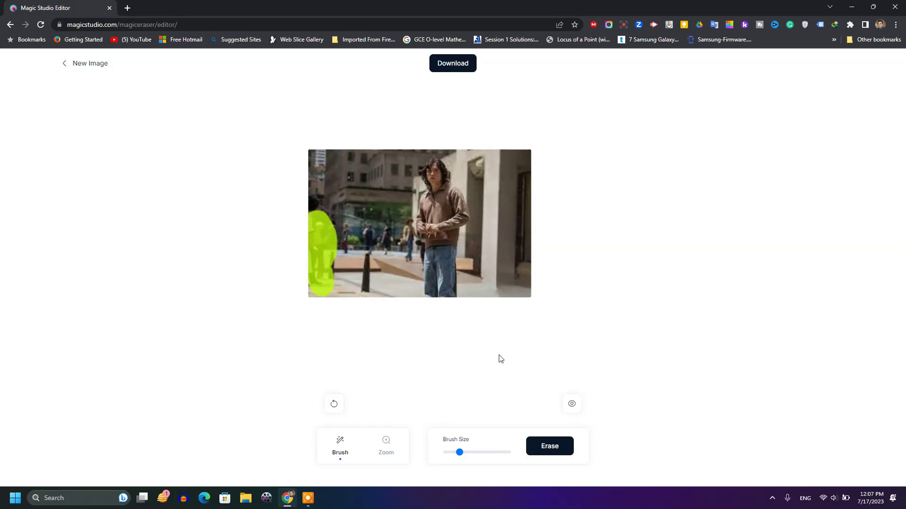
Erase the left-edge person and the pedestrian beside the man
left_click(556, 451)
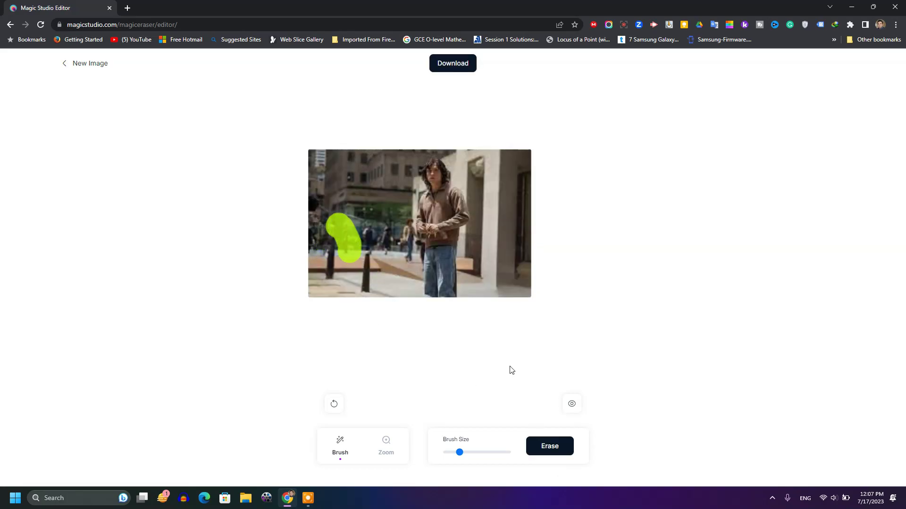
left_click(549, 447)
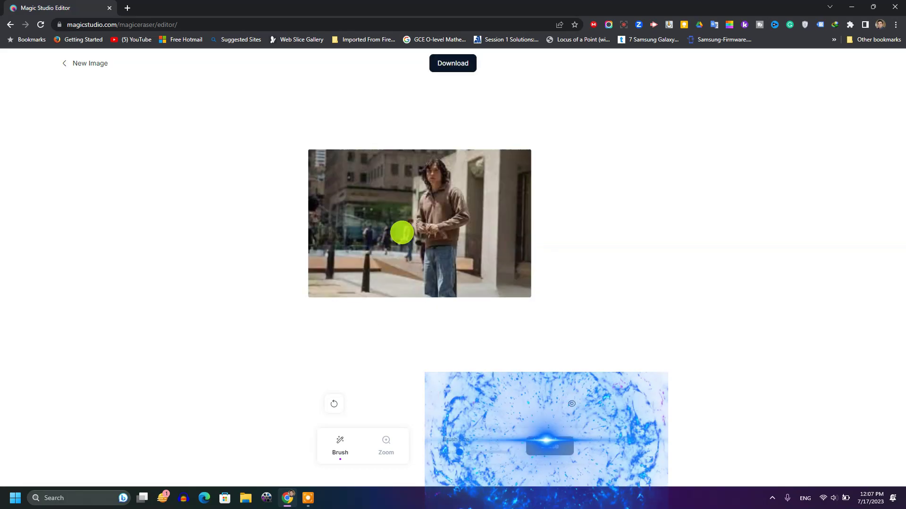
left_click_drag(405, 222, 404, 246)
left_click(550, 446)
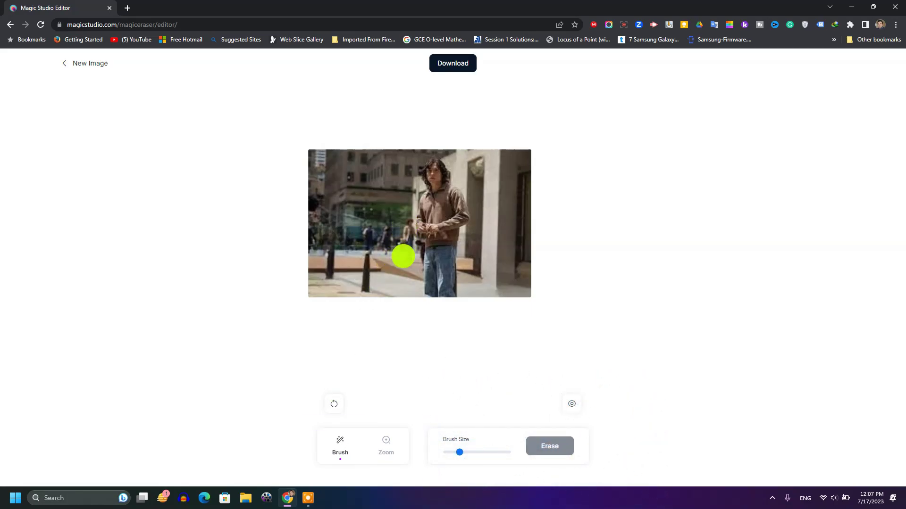
Remask the pedestrians left of the man with a resized brush and erase them
left_click_drag(403, 256, 405, 222)
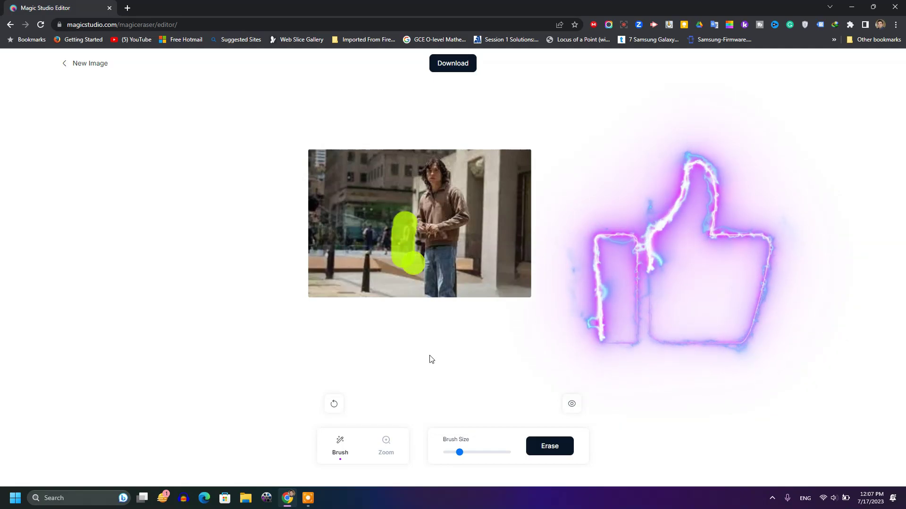
left_click(334, 404)
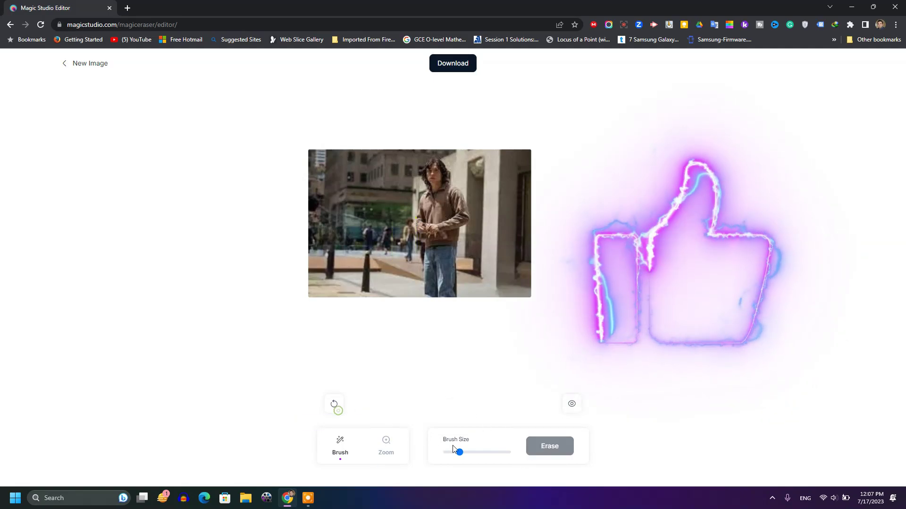
left_click_drag(459, 452, 449, 453)
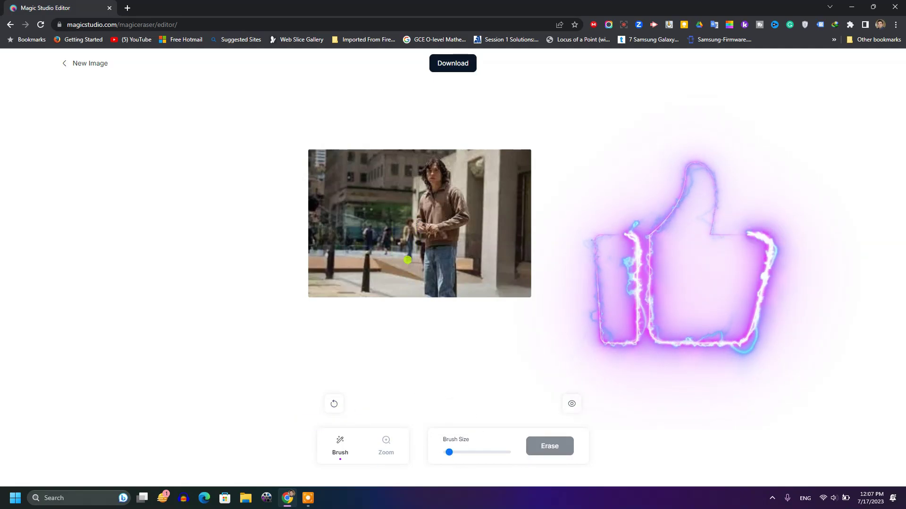
left_click_drag(406, 261, 409, 229)
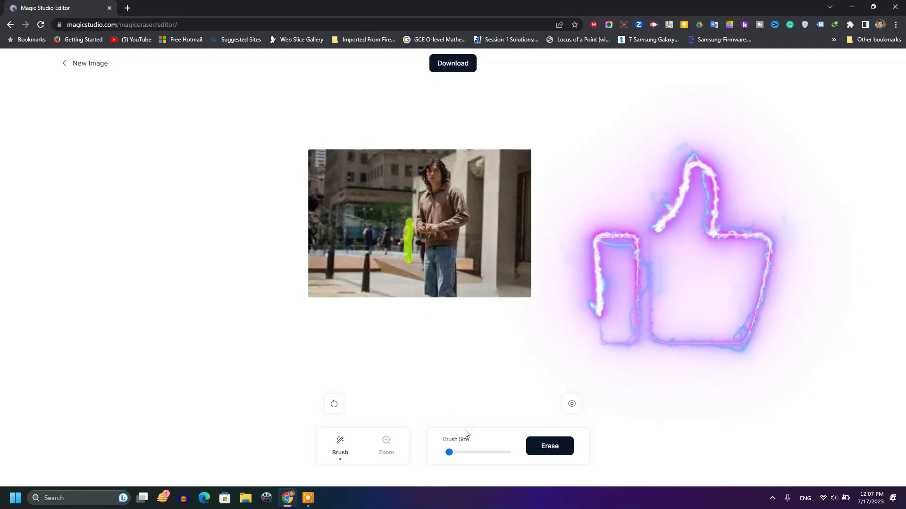
left_click(461, 452)
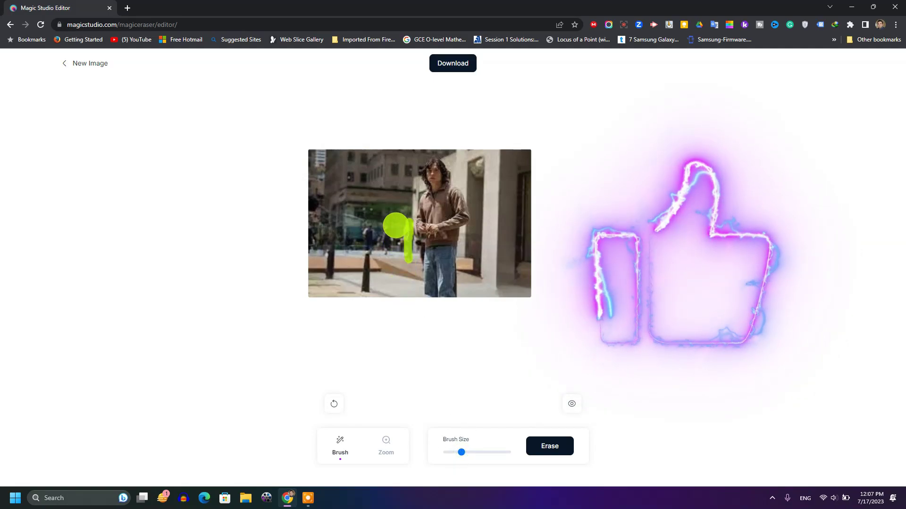
left_click_drag(385, 224, 371, 264)
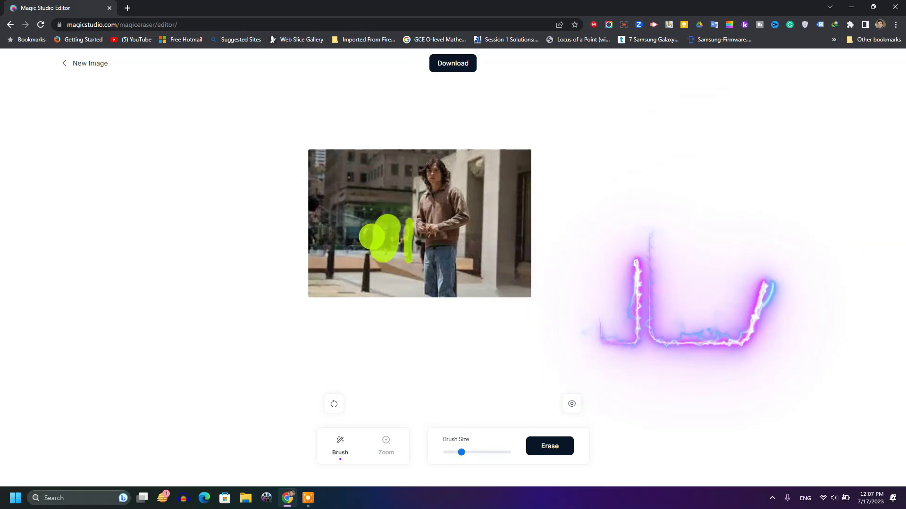
left_click(529, 445)
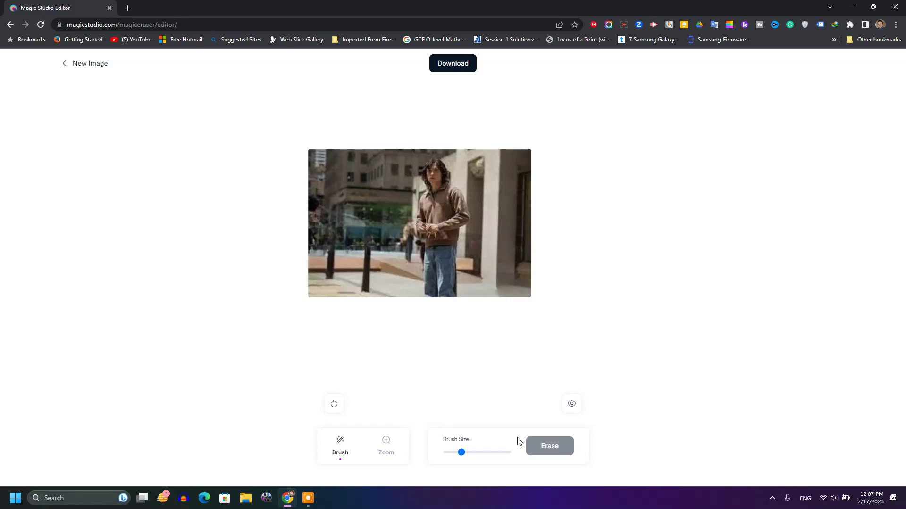
Shrink the brush to minimum, then enlarge it and mask the man's head and upper body
left_click_drag(461, 452, 447, 452)
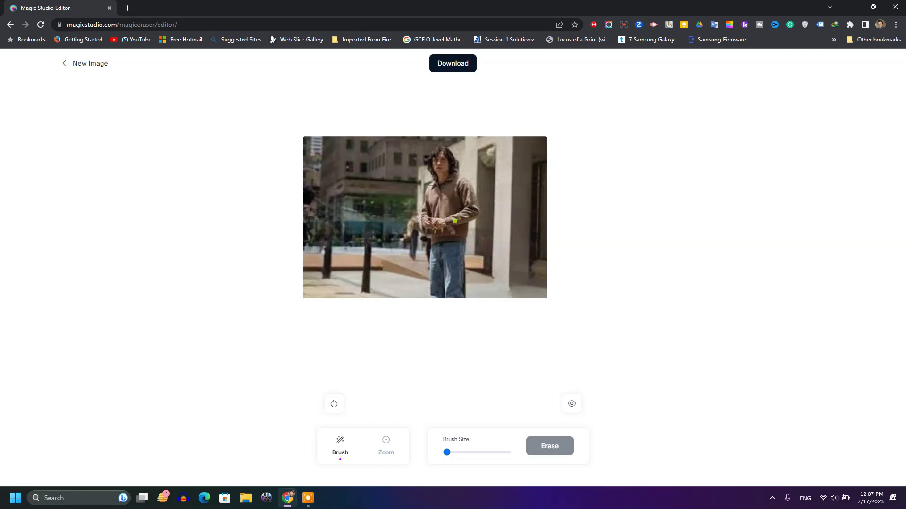
left_click(488, 453)
left_click(461, 175)
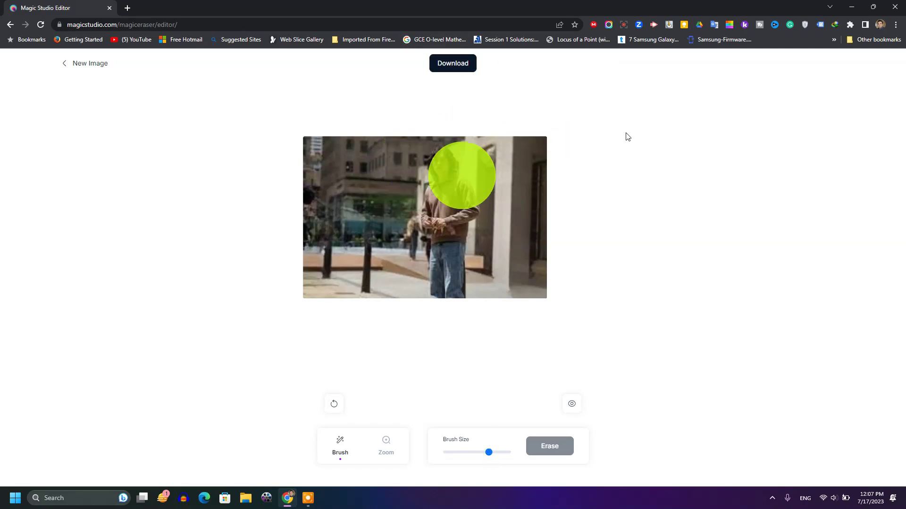